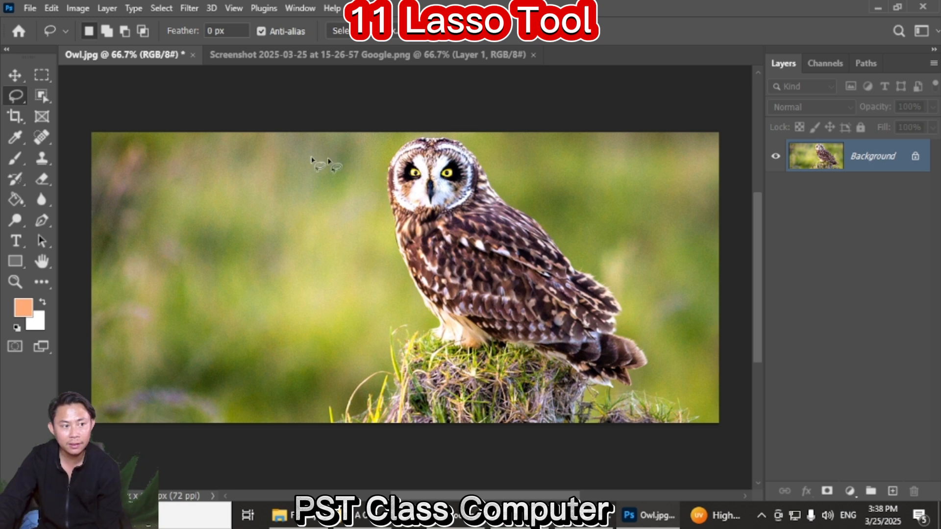
Draw freehand Lasso selections around the owl's head and then its body, finishing with a new selection around the head.
left_click_drag(356, 167, 512, 167)
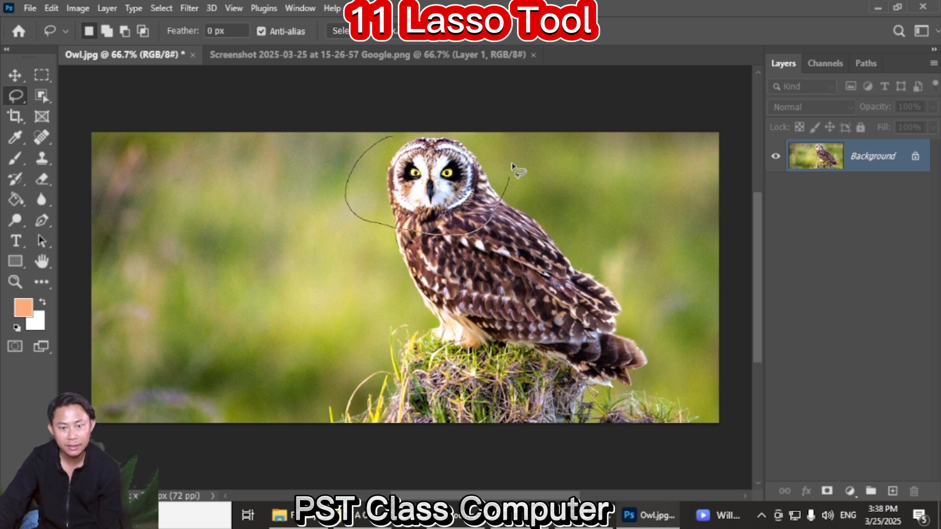
left_click_drag(410, 136, 395, 134)
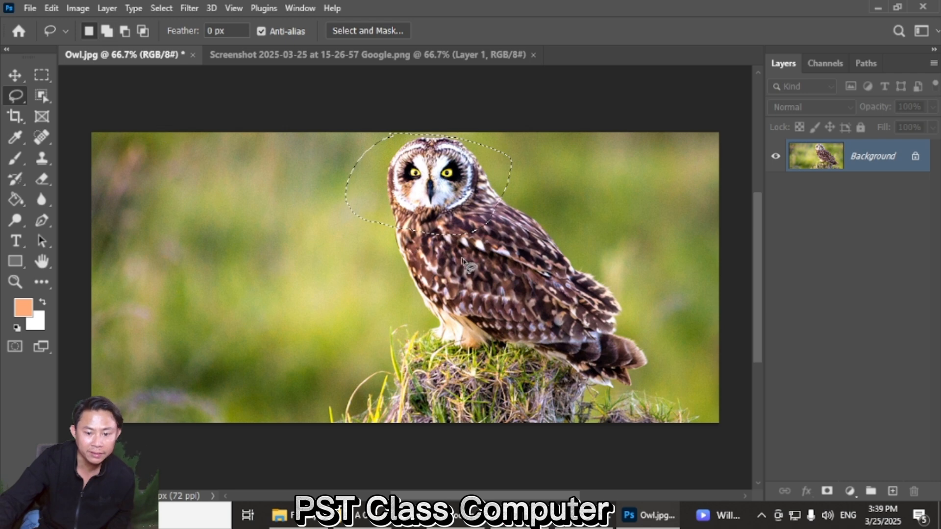
mouse_move(384, 289)
left_mouse_down()
mouse_move(485, 250)
mouse_move(386, 293)
left_mouse_up()
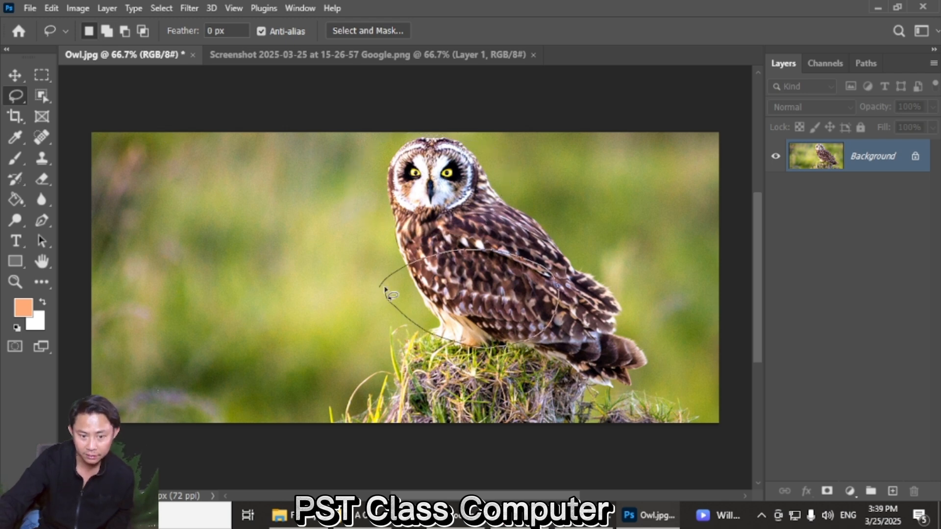
left_click_drag(384, 259, 392, 259)
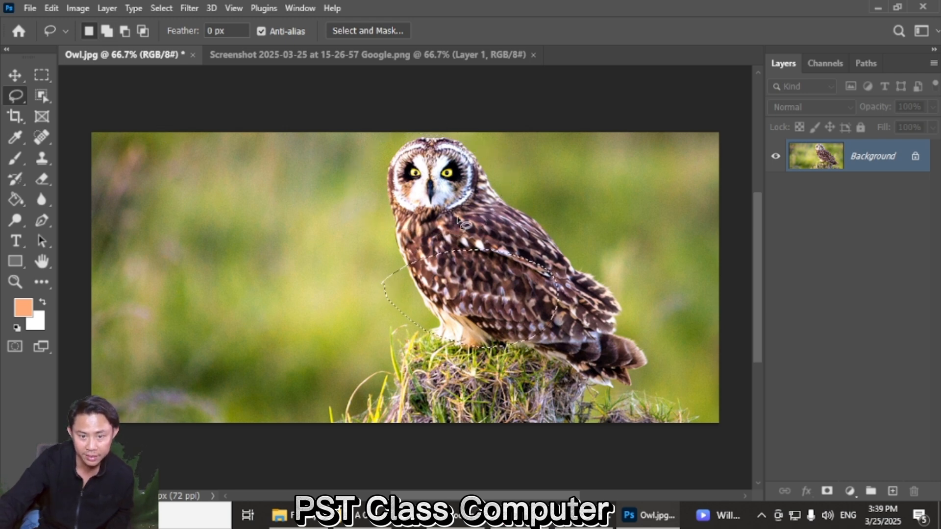
mouse_move(391, 199)
left_mouse_down()
mouse_move(390, 147)
mouse_move(389, 227)
left_mouse_up()
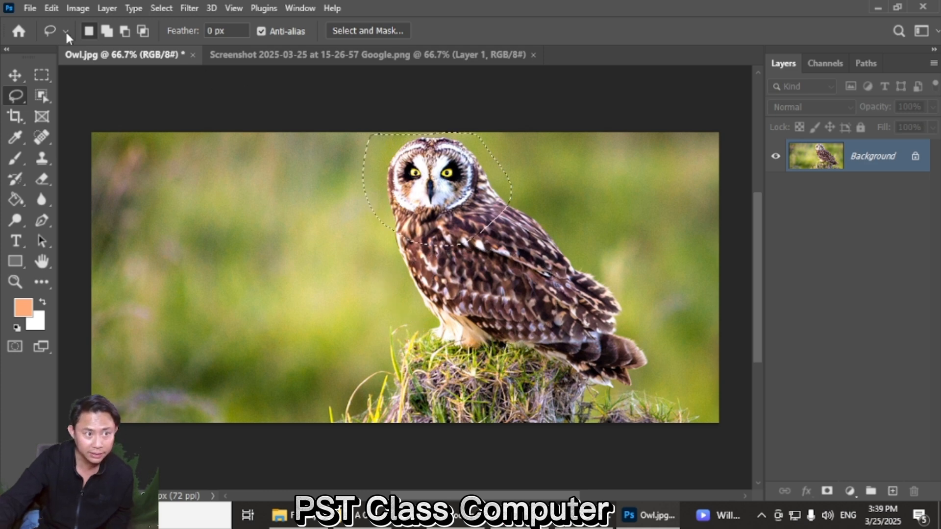
Add the owl's upper back and wing edge to the head selection with a freehand Lasso outline.
left_click(107, 33)
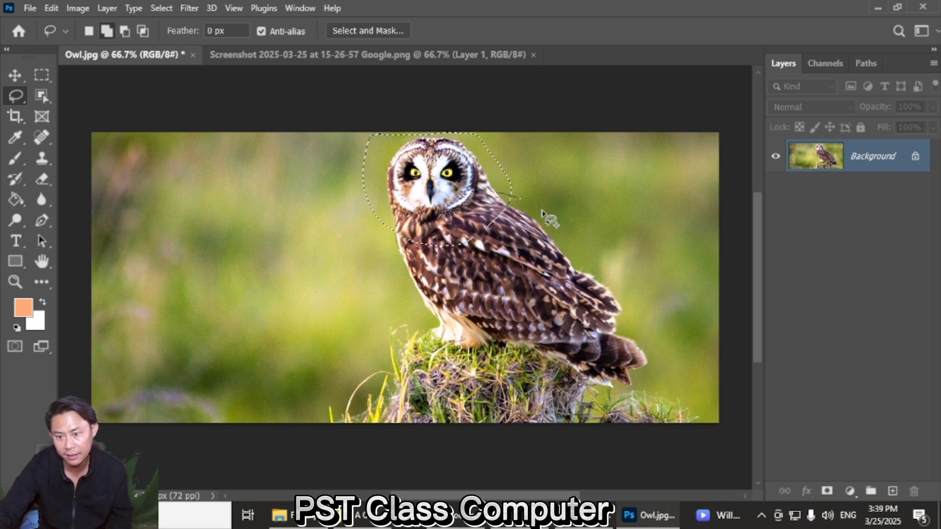
mouse_move(541, 209)
left_mouse_down()
mouse_move(627, 302)
mouse_move(643, 342)
mouse_move(511, 271)
left_mouse_up()
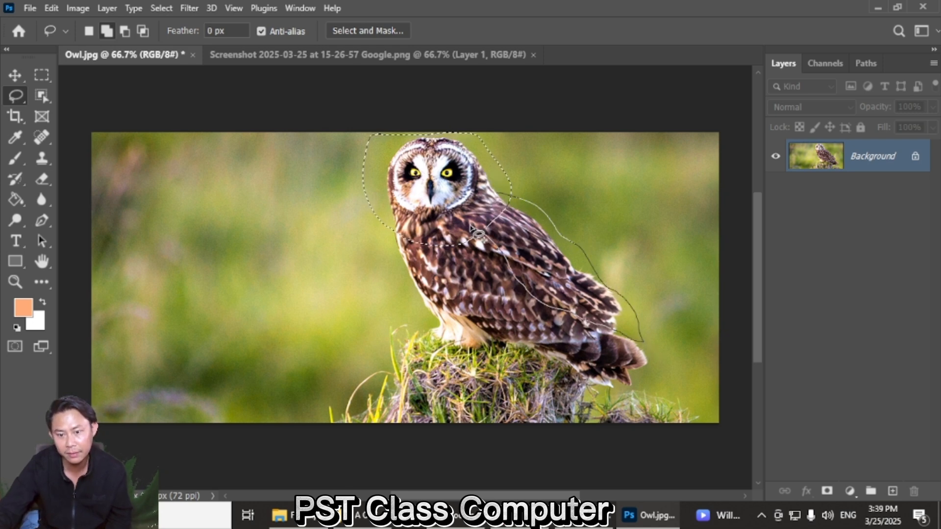
left_click_drag(478, 235, 479, 235)
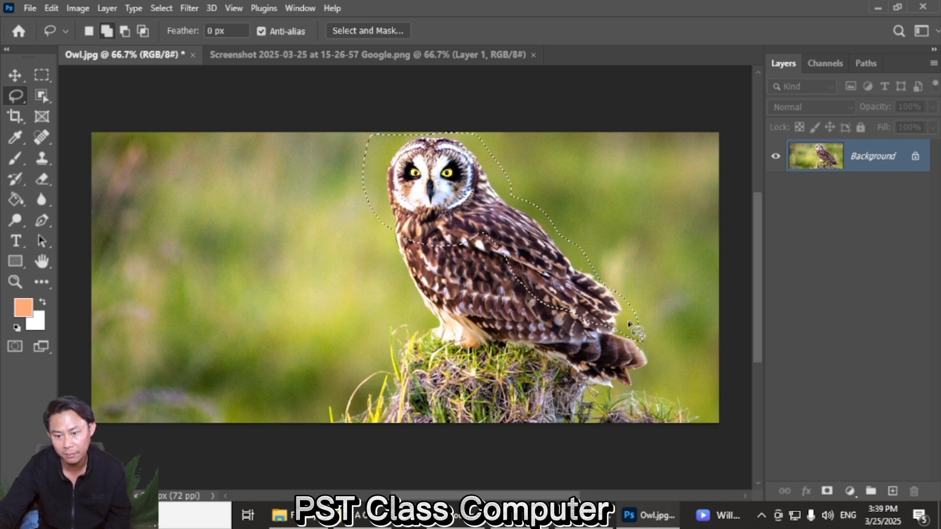
Subtract the owl's back and the background on both sides of the head from the Lasso selection.
left_click(125, 33)
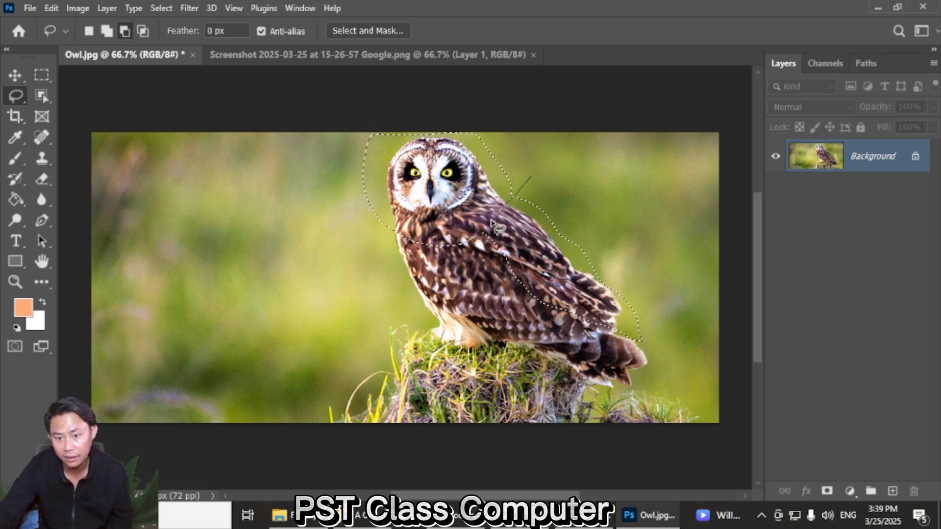
mouse_move(474, 274)
left_mouse_down()
mouse_move(646, 380)
mouse_move(668, 363)
mouse_move(680, 302)
mouse_move(657, 259)
mouse_move(528, 183)
left_mouse_up()
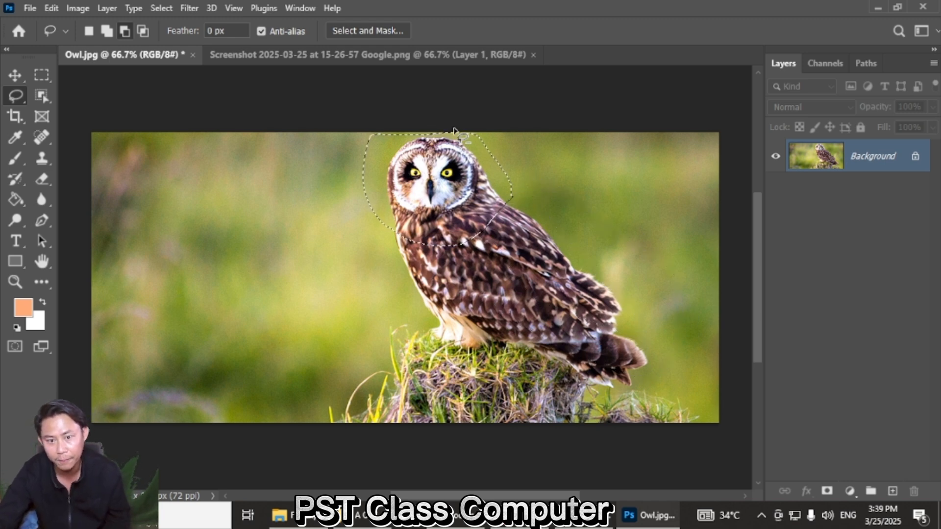
mouse_move(541, 209)
left_mouse_down()
mouse_move(536, 127)
mouse_move(483, 104)
left_mouse_up()
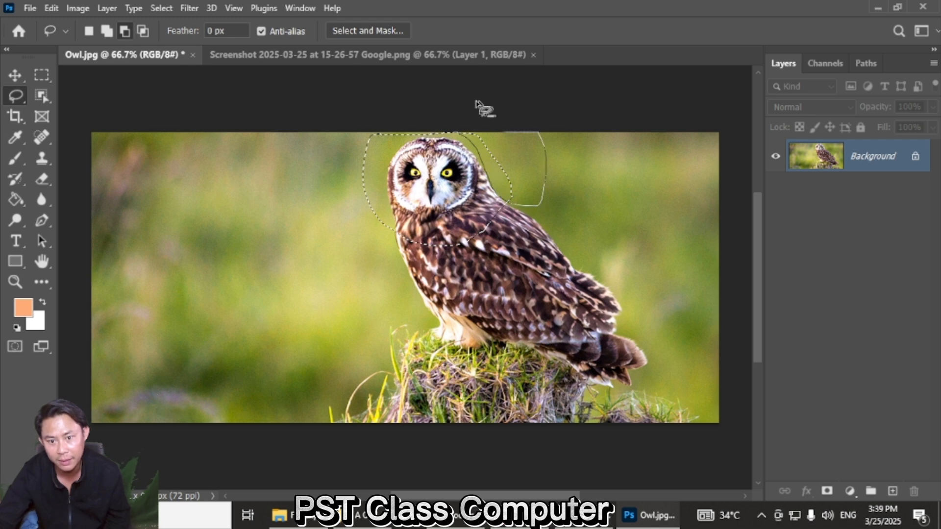
mouse_move(414, 121)
left_mouse_down()
mouse_move(400, 94)
mouse_move(335, 213)
left_mouse_up()
Intersect the current selection with freehand Lasso outlines drawn around the owl's face.
left_click(143, 30)
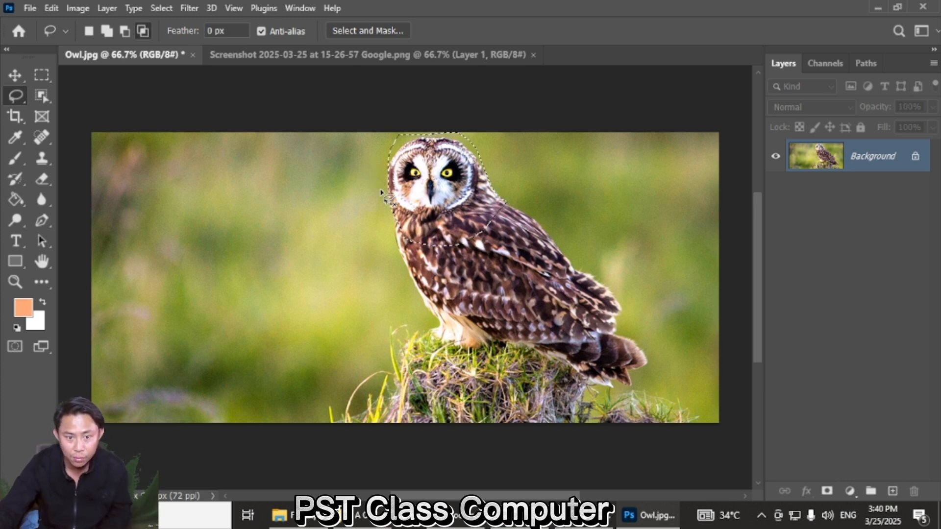
mouse_move(381, 189)
left_mouse_down()
mouse_move(392, 151)
mouse_move(415, 138)
mouse_move(456, 248)
mouse_move(387, 208)
mouse_move(382, 189)
left_mouse_up()
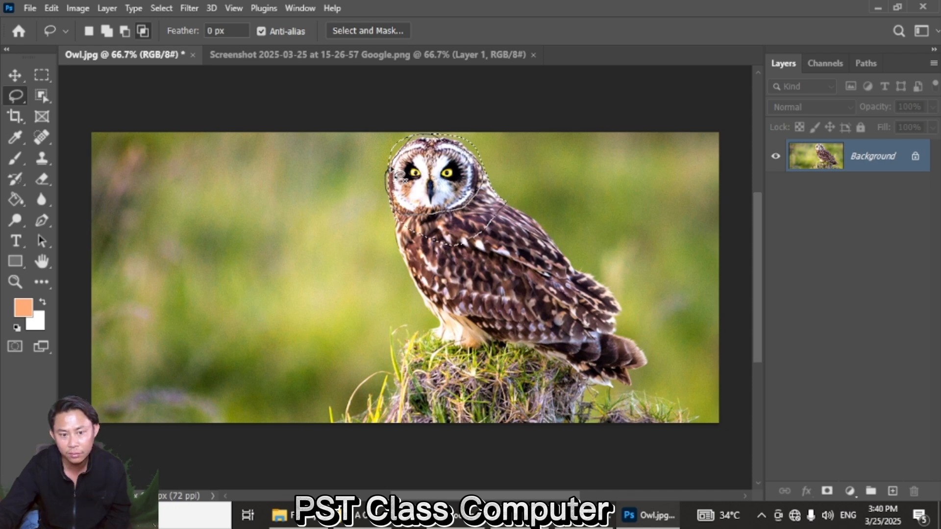
mouse_move(392, 170)
left_mouse_down()
mouse_move(485, 230)
mouse_move(470, 206)
mouse_move(451, 230)
mouse_move(406, 216)
left_mouse_up()
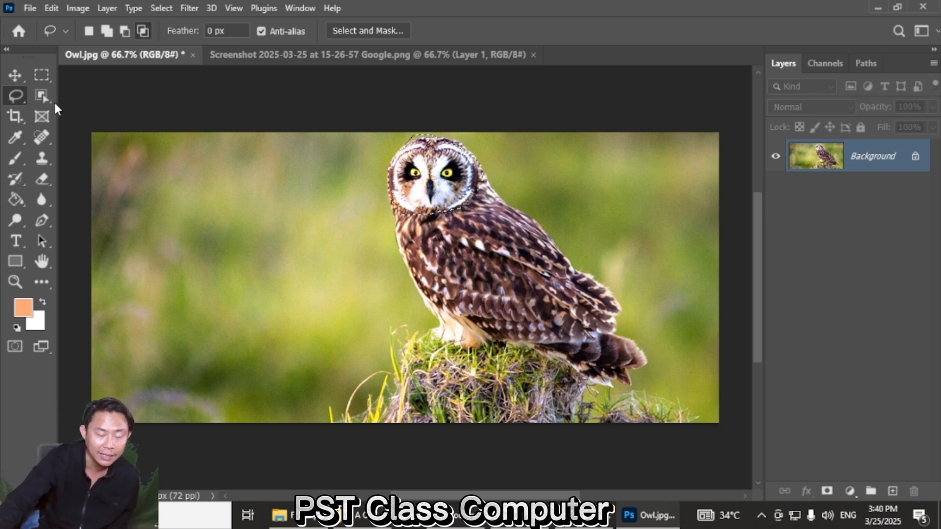
Try moving the selected owl face up and to the left, undo the move, and deselect.
left_click(17, 74)
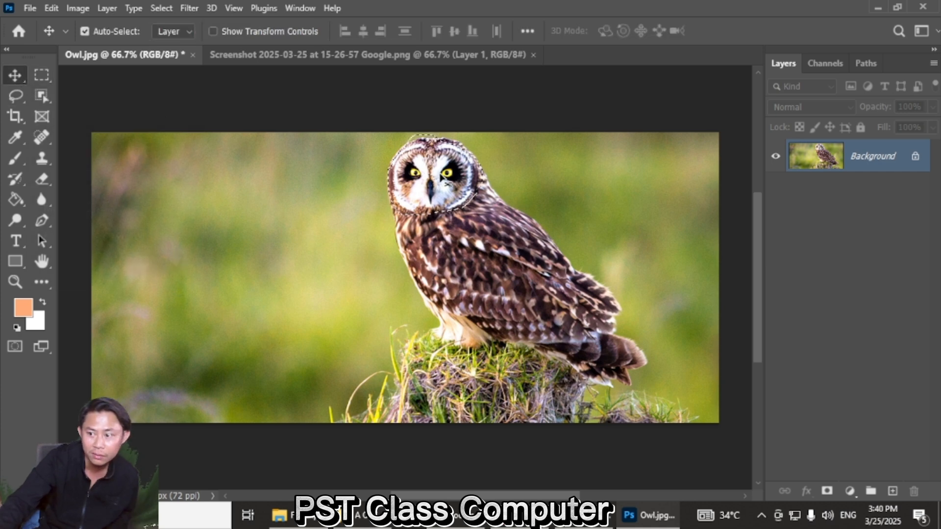
left_click_drag(390, 188, 424, 174)
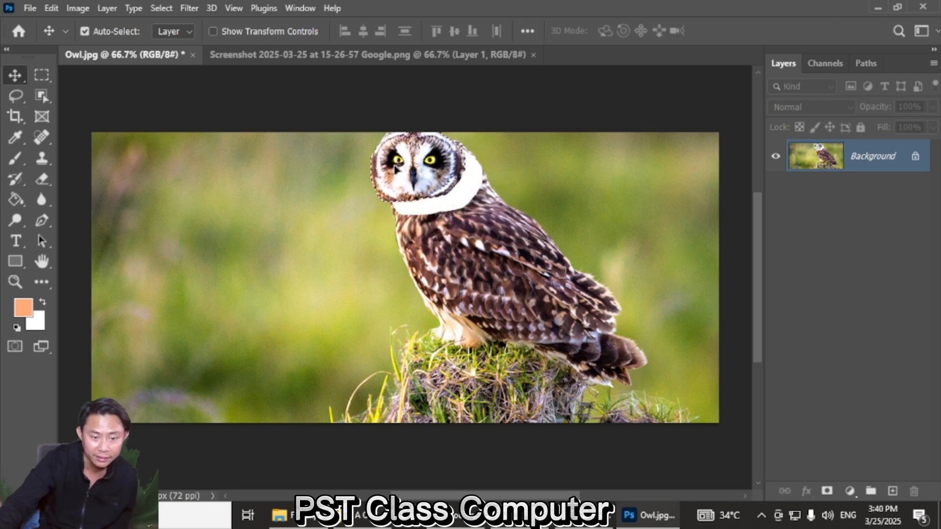
key("ctrl+z")
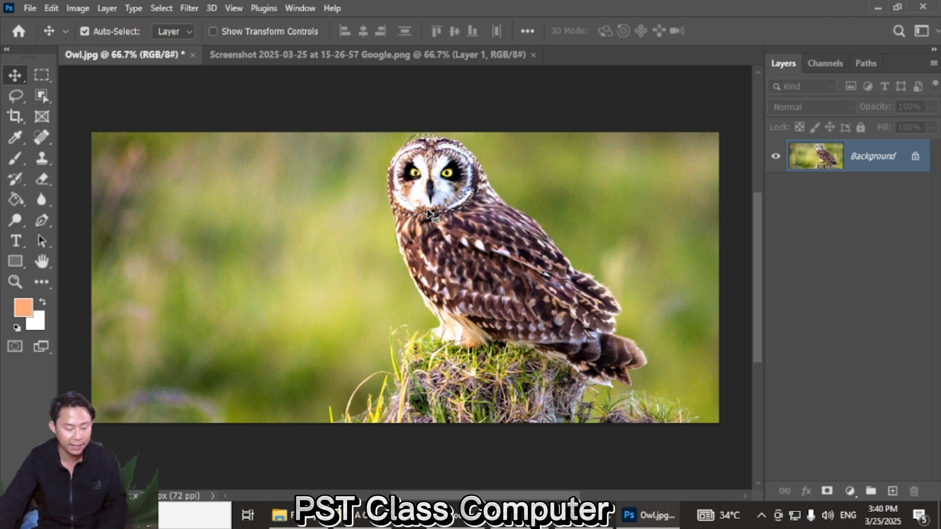
key("ctrl+d")
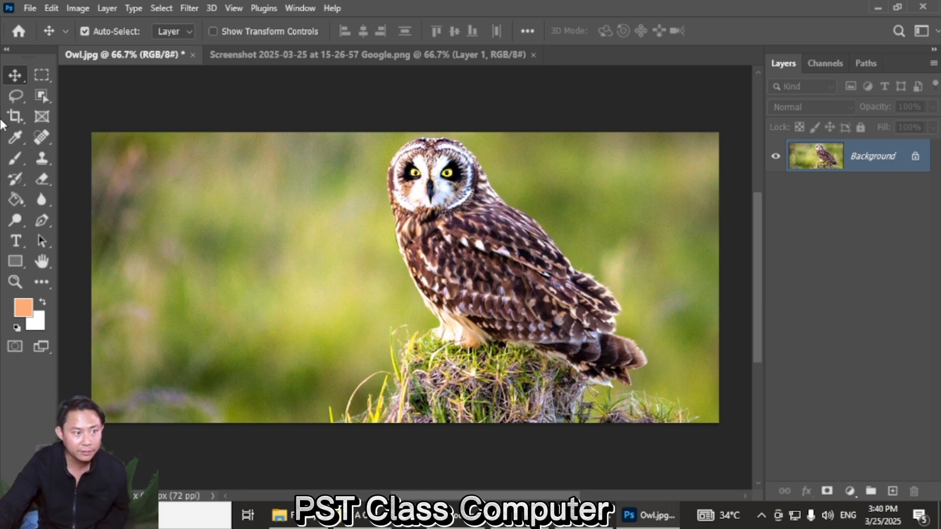
Outline a straight-edged selection along the left side of the owl's head and neck with the Polygonal Lasso tool.
left_click(15, 95)
left_click(94, 112)
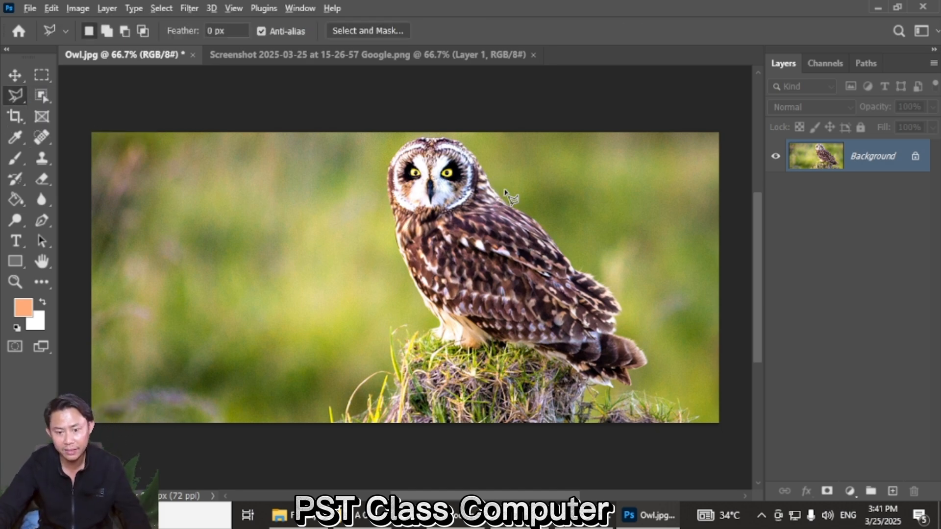
scroll(505, 191, "up", 5)
scroll(185, 238, "up", 2)
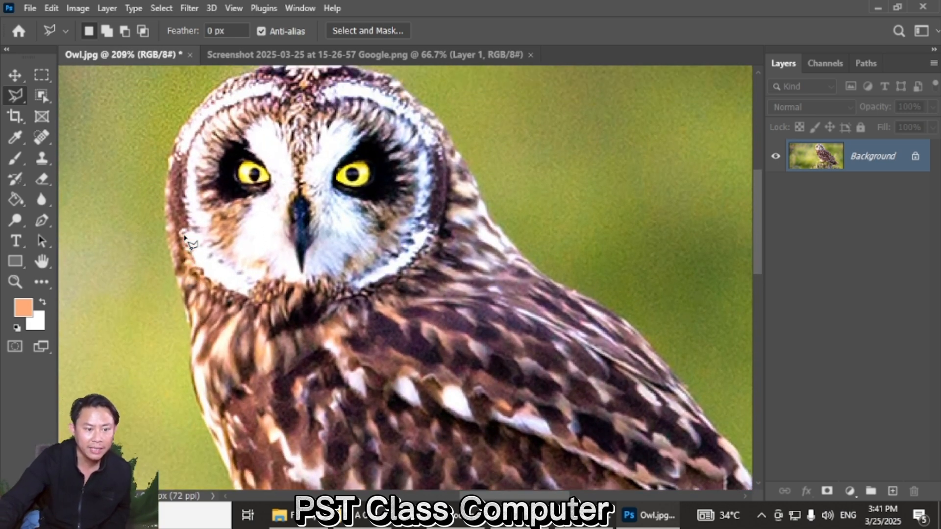
scroll(185, 238, "up", 2)
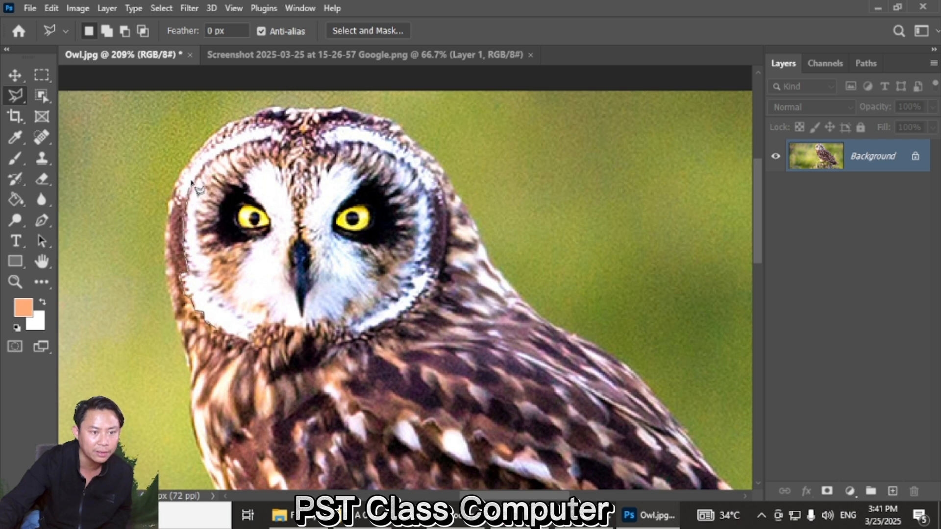
left_click(199, 167)
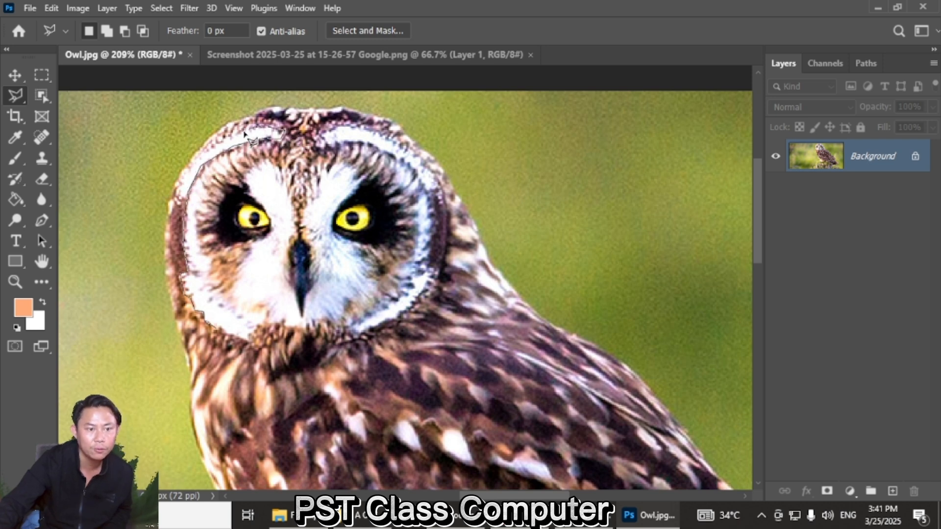
left_click(180, 196)
left_click(154, 250)
left_click(146, 363)
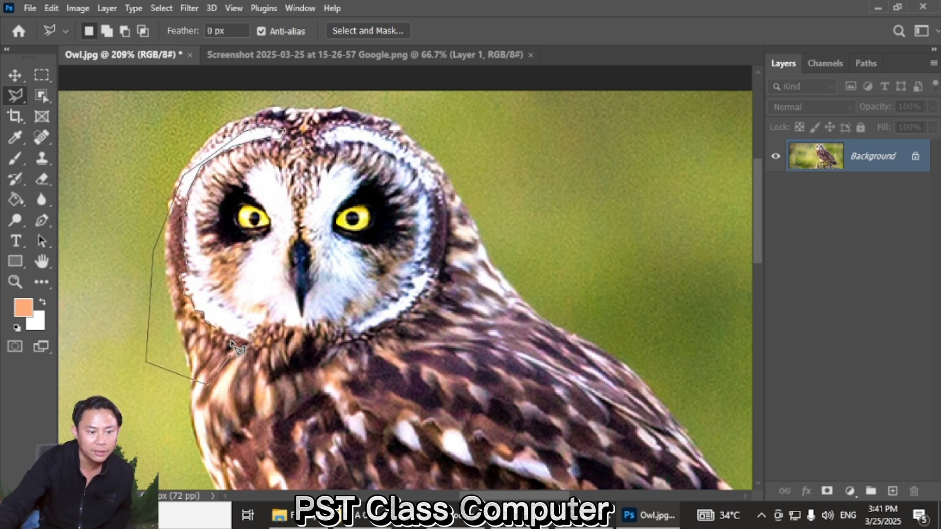
left_click(209, 384)
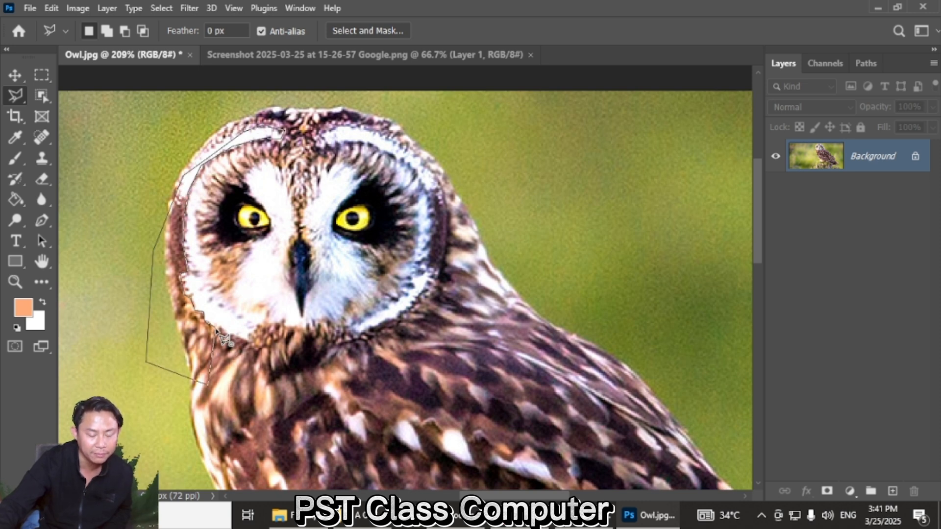
left_click(216, 330)
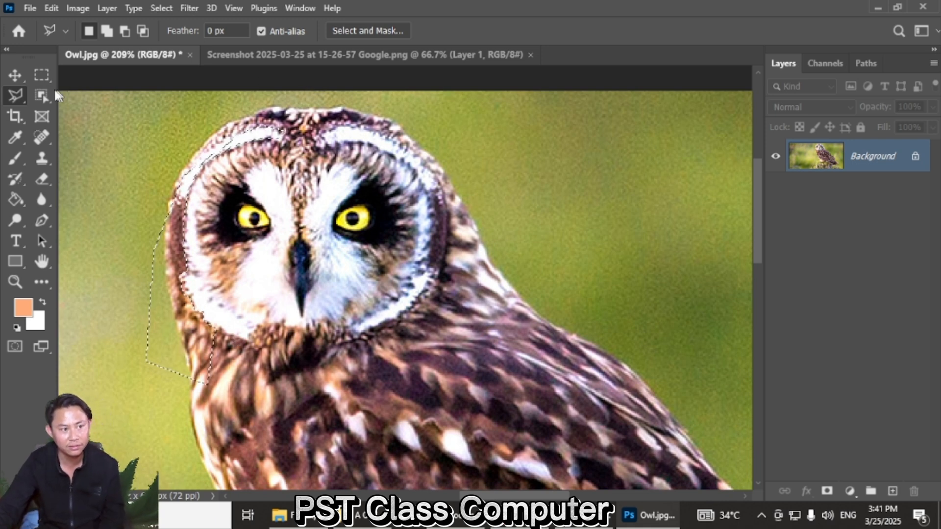
Try moving the polygonal selection's contents, and undo both the move and the selection.
left_click(15, 75)
mouse_move(141, 269)
left_mouse_down()
mouse_move(111, 277)
mouse_move(122, 333)
mouse_move(149, 368)
mouse_move(588, 272)
mouse_move(598, 334)
mouse_move(429, 364)
left_mouse_up()
key("ctrl+z")
key("ctrl+z")
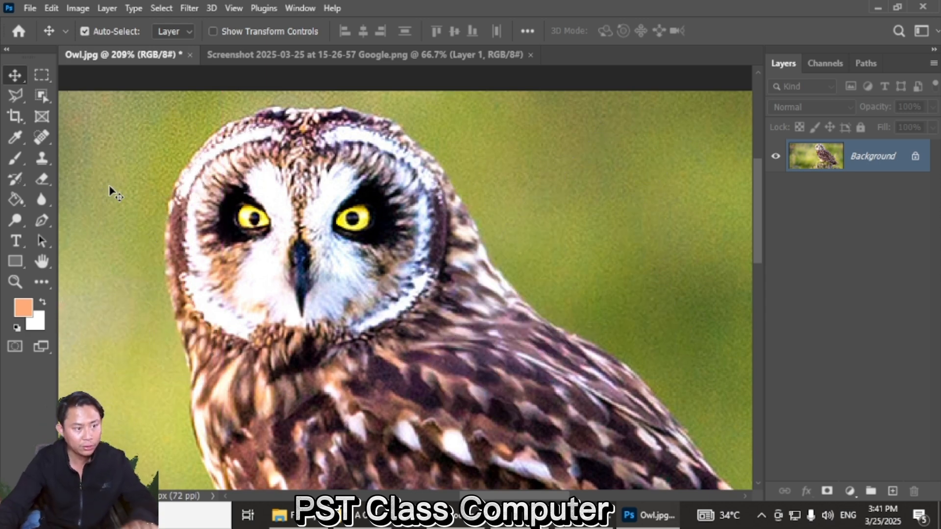
Trace the owl's head and upper body with the Magnetic Lasso tool and close the outline into a selection.
left_click(20, 96)
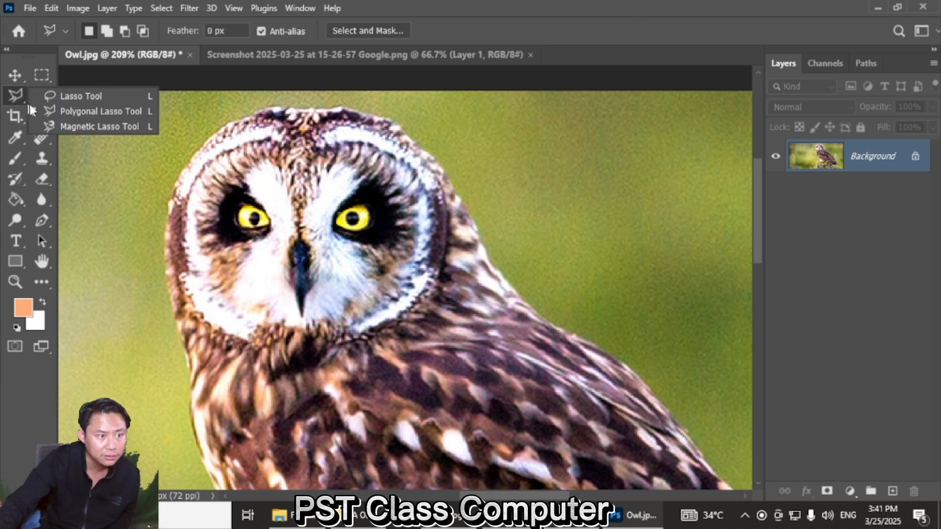
left_click(78, 127)
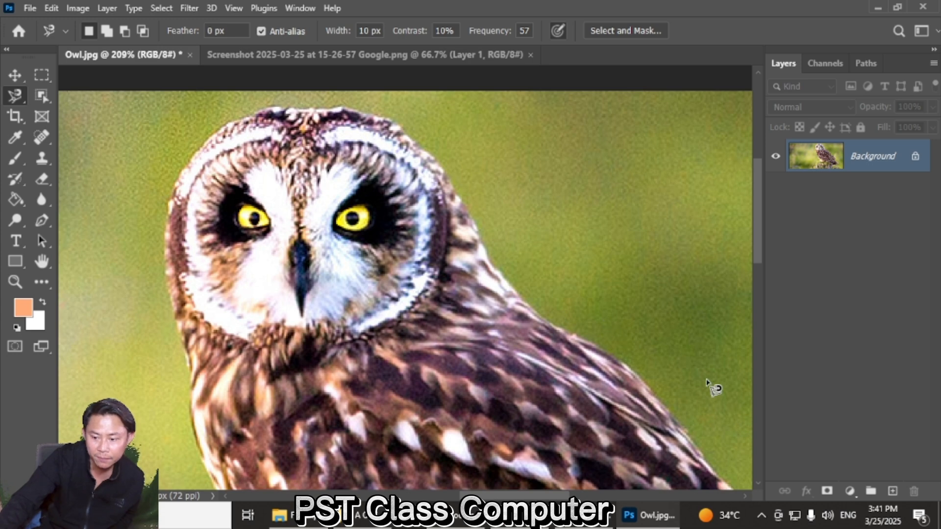
scroll(705, 411, "down", 2)
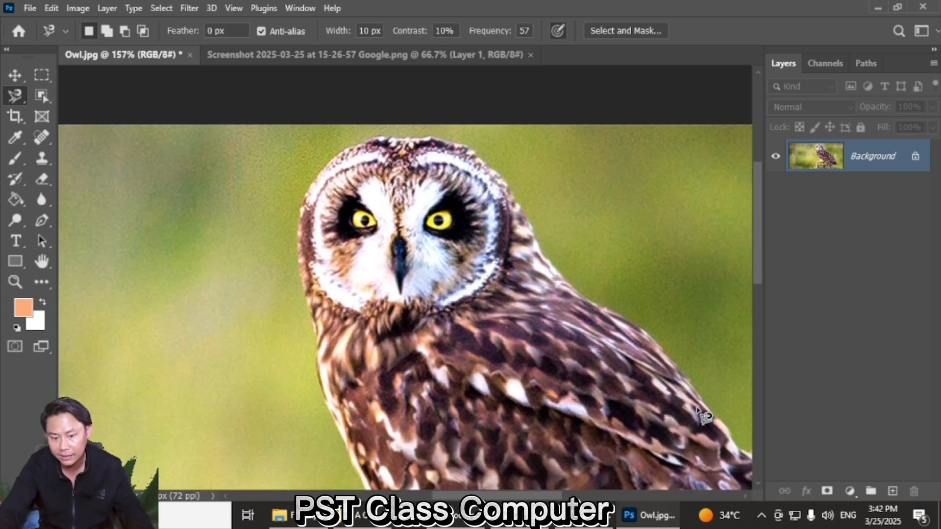
scroll(706, 415, "up", 3)
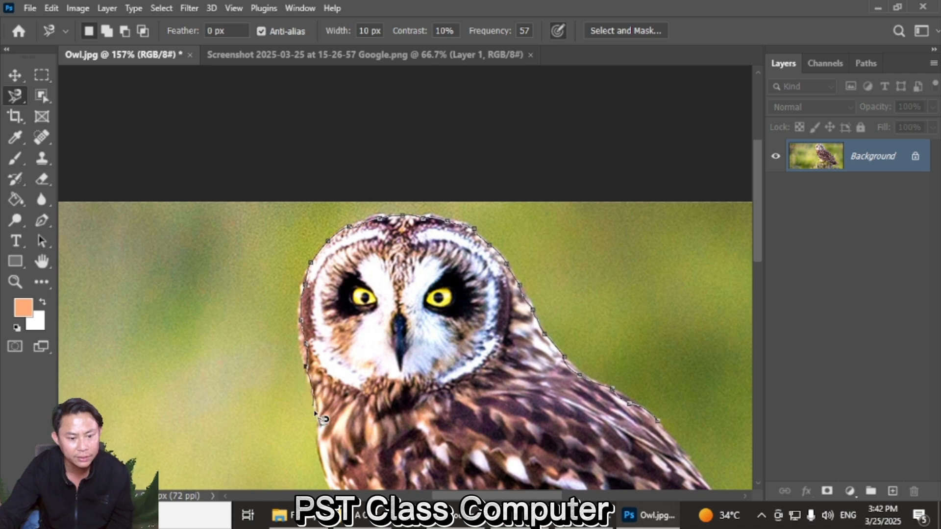
left_click(660, 415)
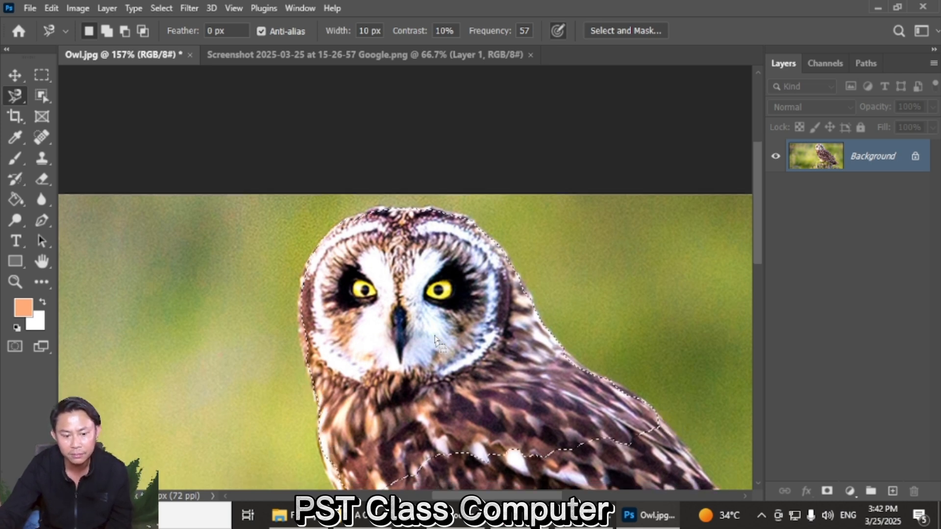
Move the selected owl head and upper body slightly down and to the left, and deselect.
left_click(14, 76)
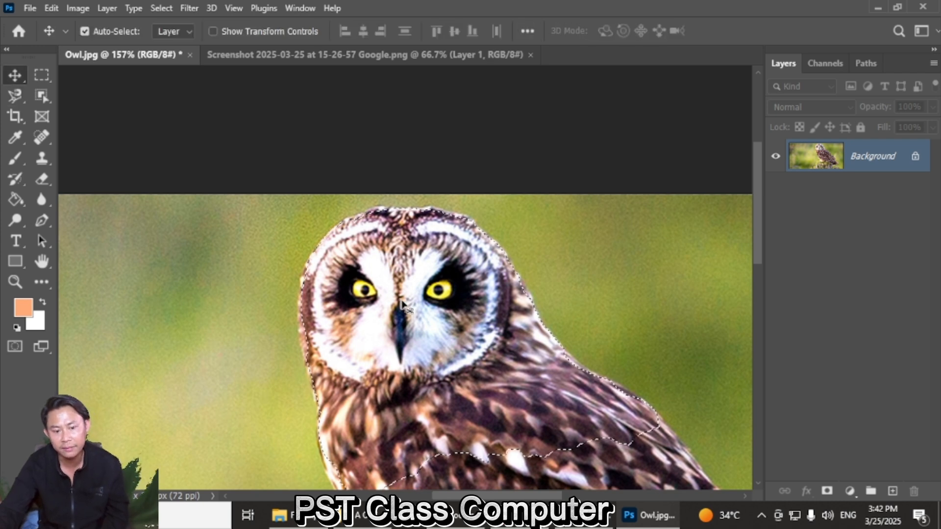
mouse_move(482, 345)
left_mouse_down()
mouse_move(181, 365)
mouse_move(603, 327)
mouse_move(458, 343)
mouse_move(471, 354)
left_mouse_up()
key("ctrl+d")
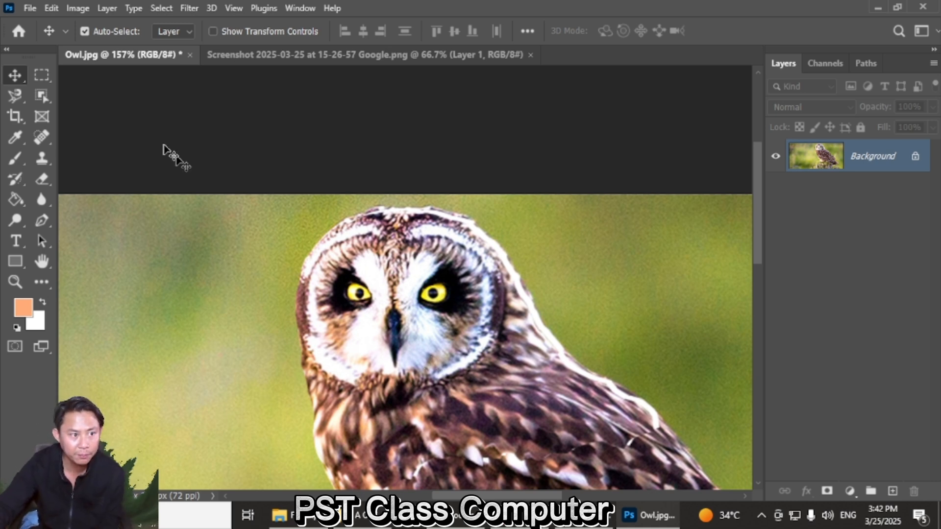
Activate the freehand Lasso tool and switch to the Google homepage screenshot document.
right_click(22, 93)
left_click(54, 95)
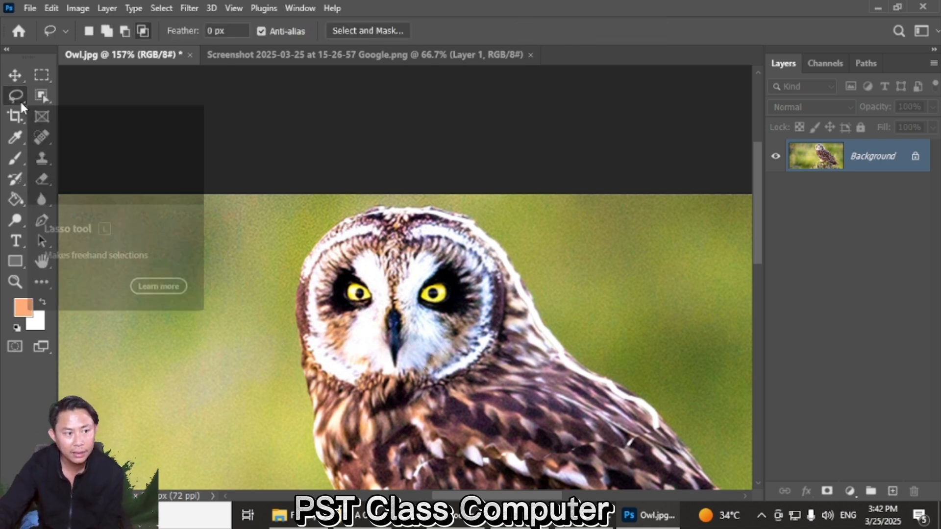
left_click(307, 54)
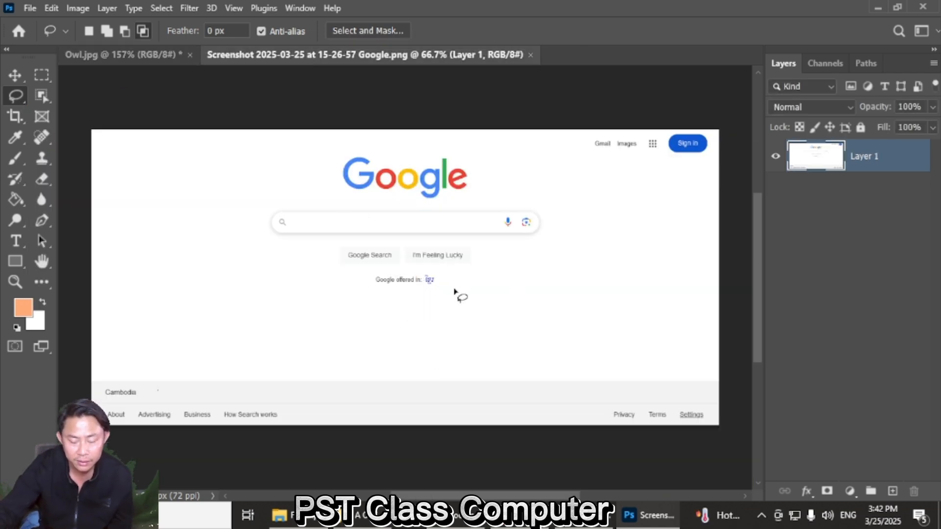
Lasso the "I'm Feeling Lucky" button freehand, fill the selection with the white background colour, and deselect.
scroll(452, 258, "up", 5)
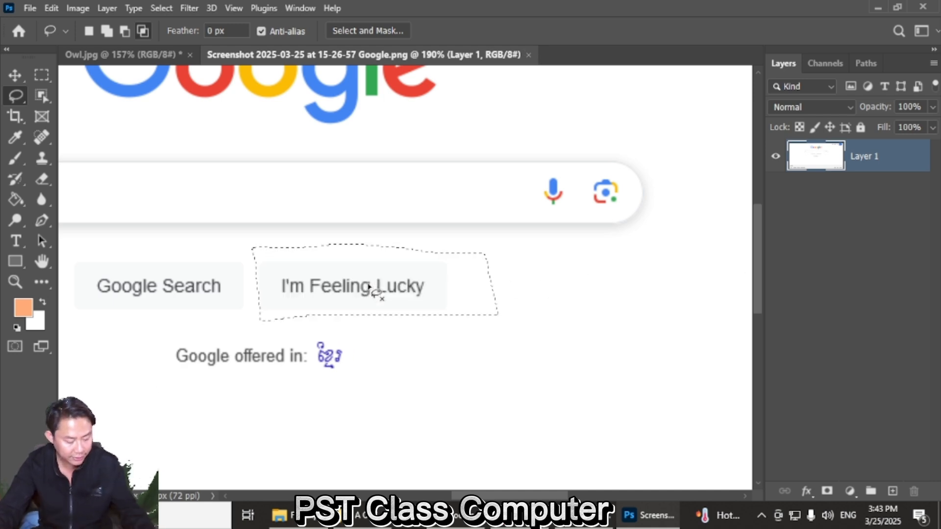
key("ctrl+Delete")
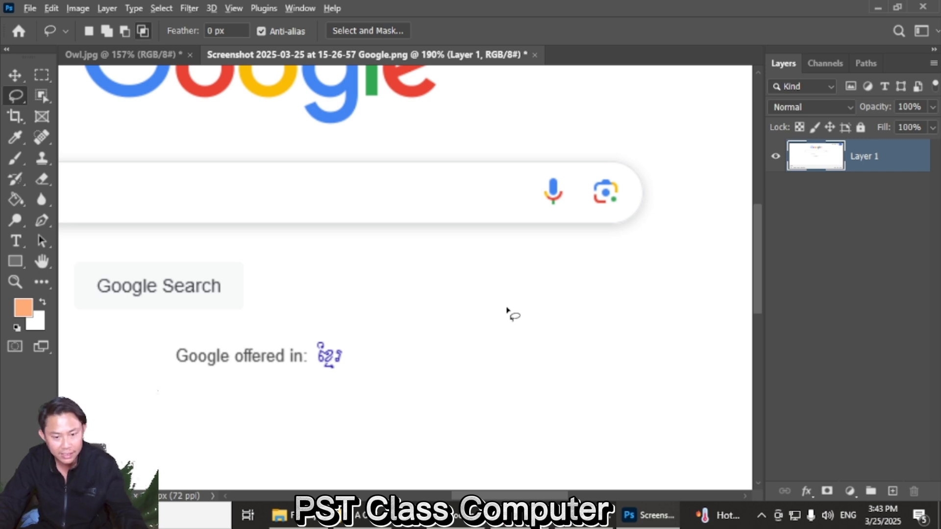
Try removing the "Google Search" button with a freehand lasso and Delete and Fill Selection, undo the removal, and deselect.
scroll(507, 311, "down", 5)
scroll(347, 296, "up", 2)
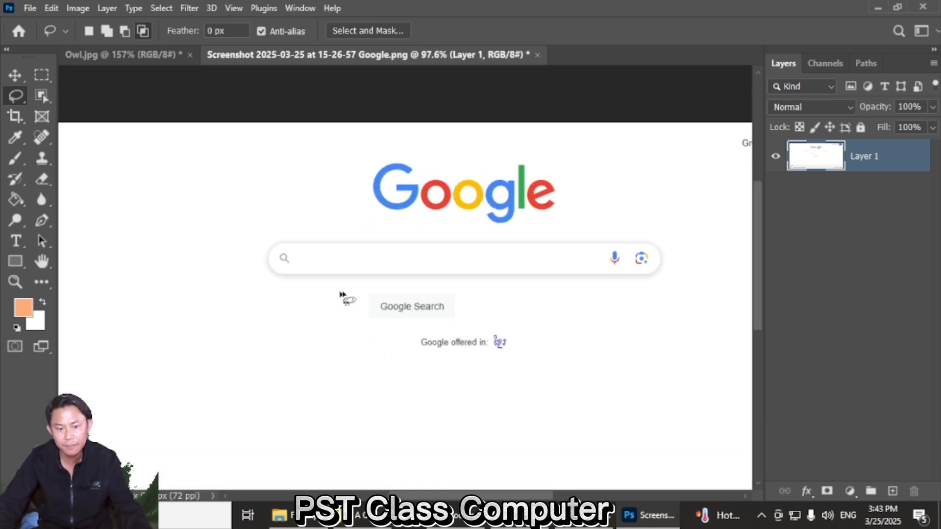
scroll(436, 309, "up", 3)
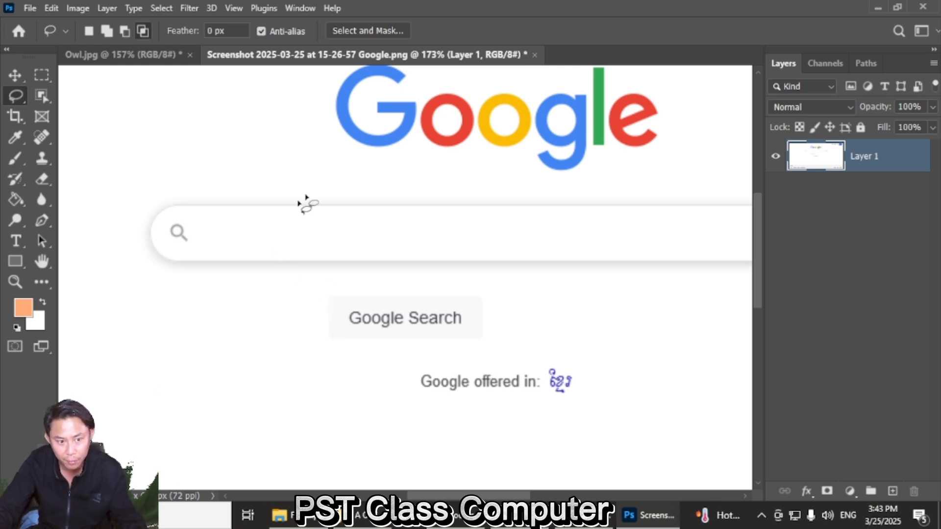
scroll(441, 337, "down", 2)
scroll(441, 342, "up", 2)
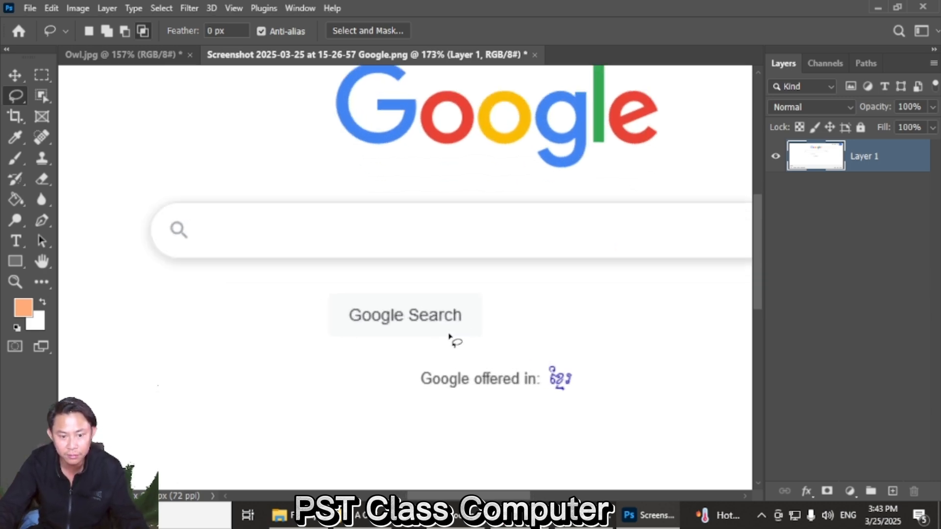
left_click_drag(307, 349, 424, 275)
right_click(426, 310)
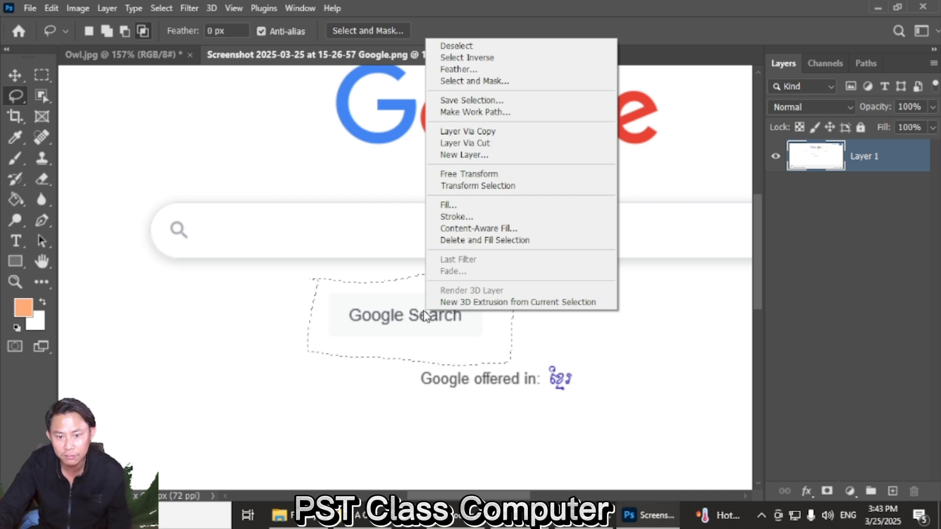
left_click(485, 240)
key("ctrl+z")
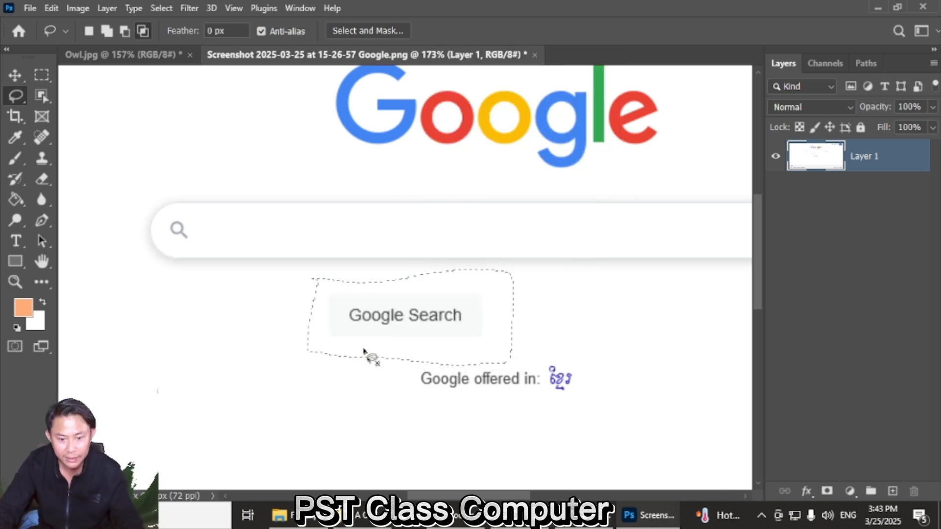
left_click(247, 299)
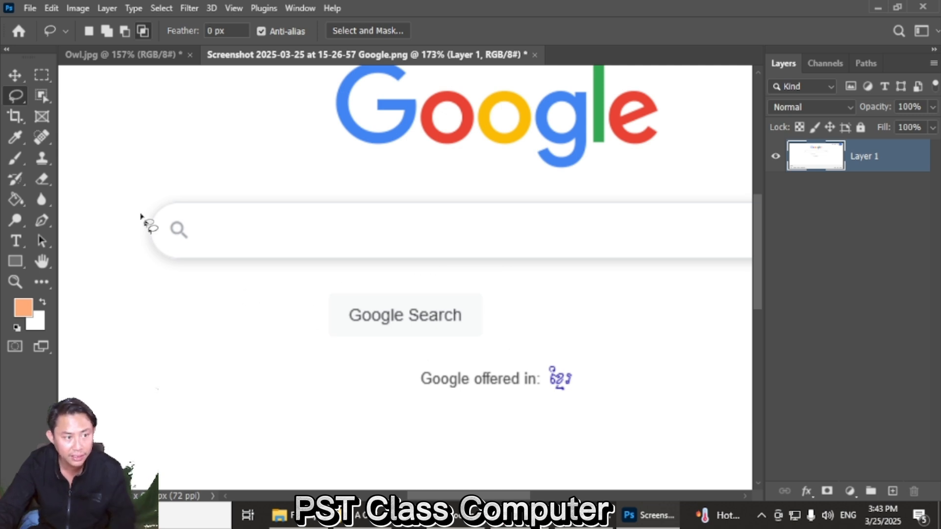
Select the "Google Search" button with the Rectangular Marquee tool and remove it using Delete and Fill Selection.
left_click(43, 79)
left_click_drag(321, 289, 487, 345)
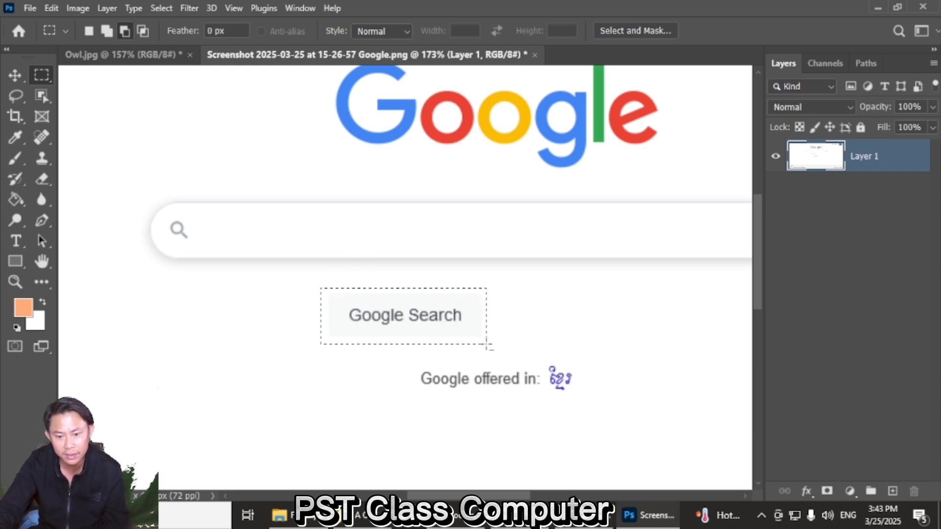
right_click(457, 332)
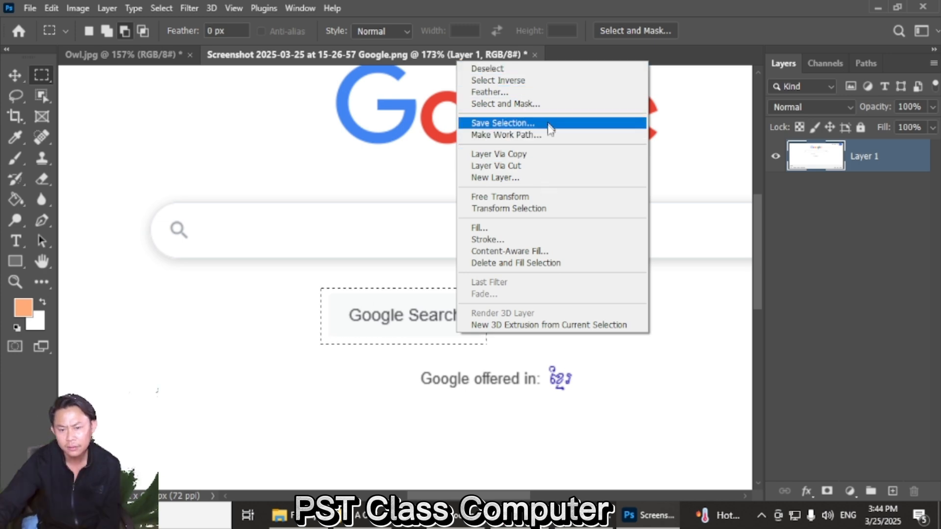
left_click(542, 264)
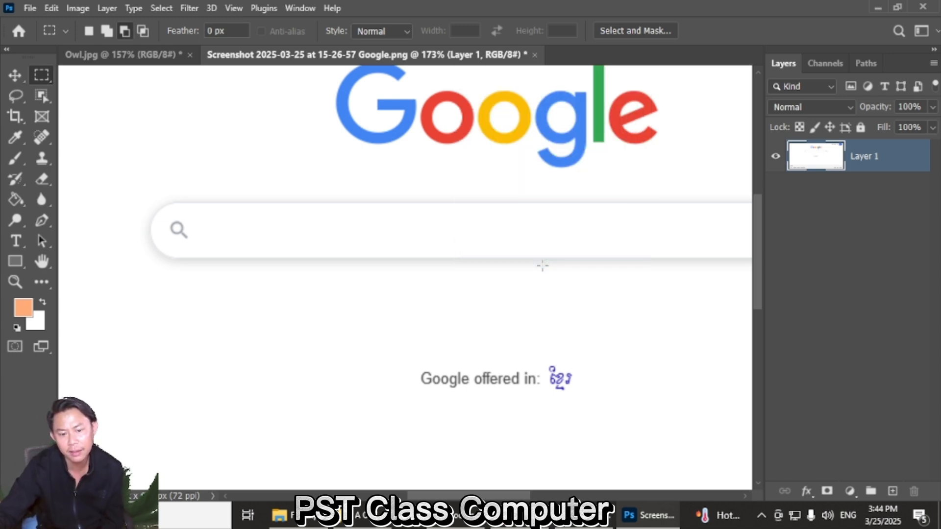
Select the microphone icon in the search bar with the freehand Lasso tool and activate the Move tool.
scroll(387, 283, "down", 6)
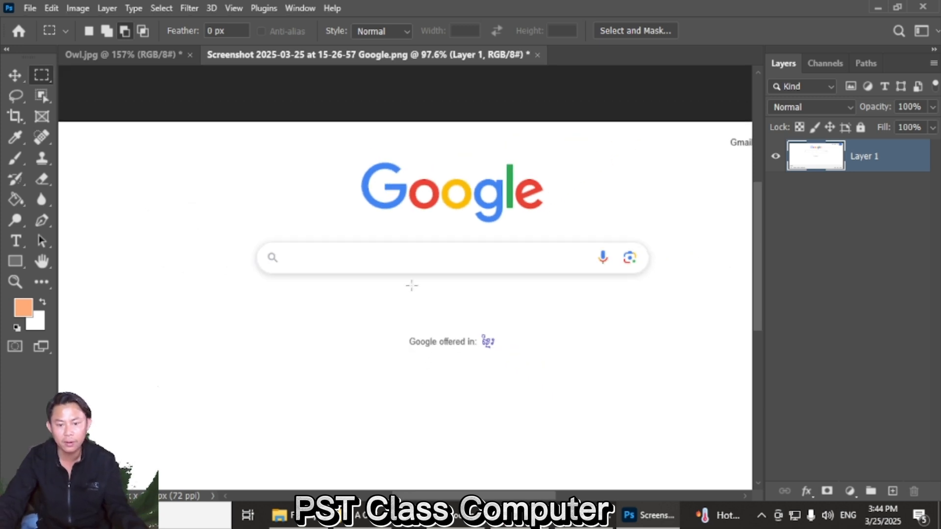
scroll(563, 204, "up", 4)
scroll(561, 260, "down", 2)
scroll(637, 334, "up", 2)
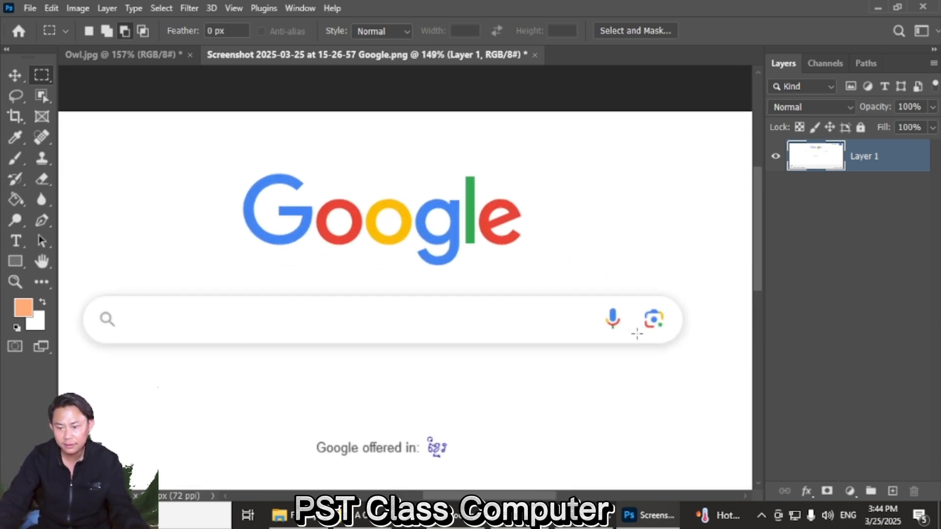
left_click(14, 96)
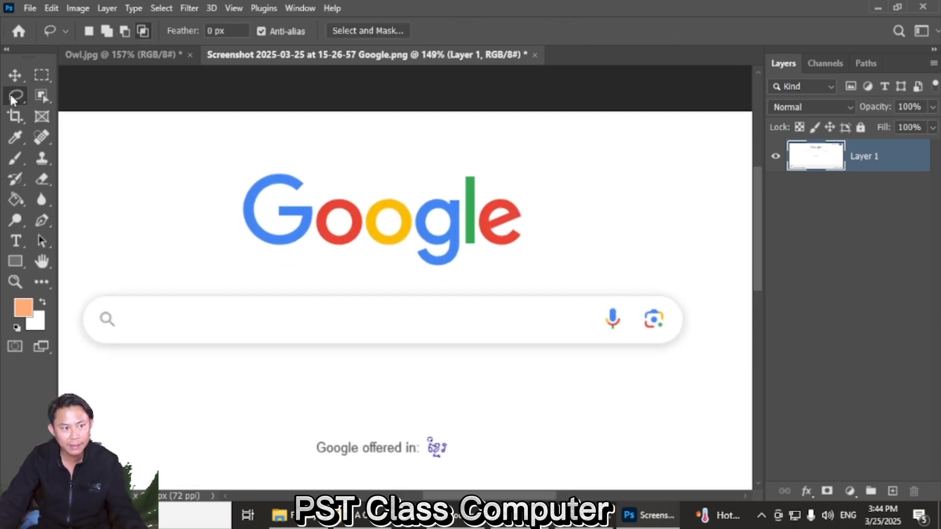
scroll(642, 336, "up", 2)
scroll(641, 336, "up", 2)
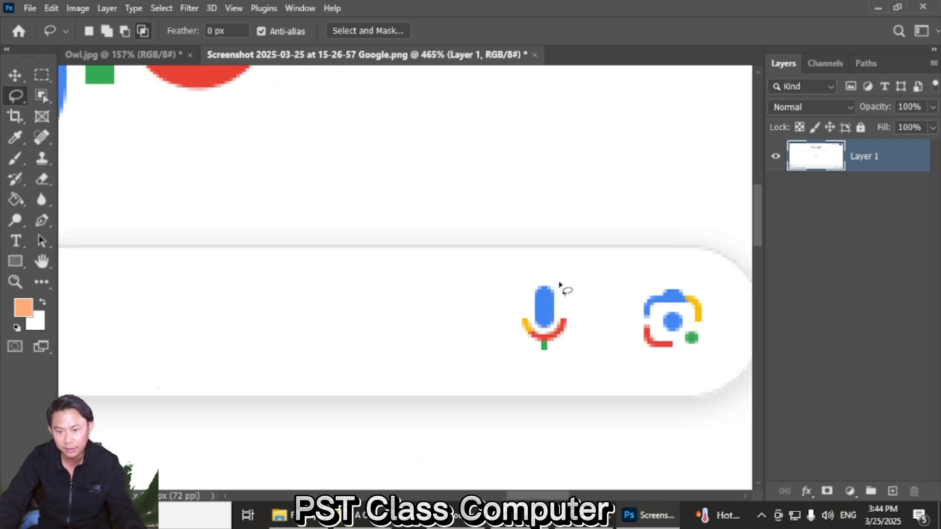
mouse_move(554, 274)
left_mouse_down()
mouse_move(502, 305)
mouse_move(512, 364)
mouse_move(568, 378)
mouse_move(580, 294)
left_mouse_up()
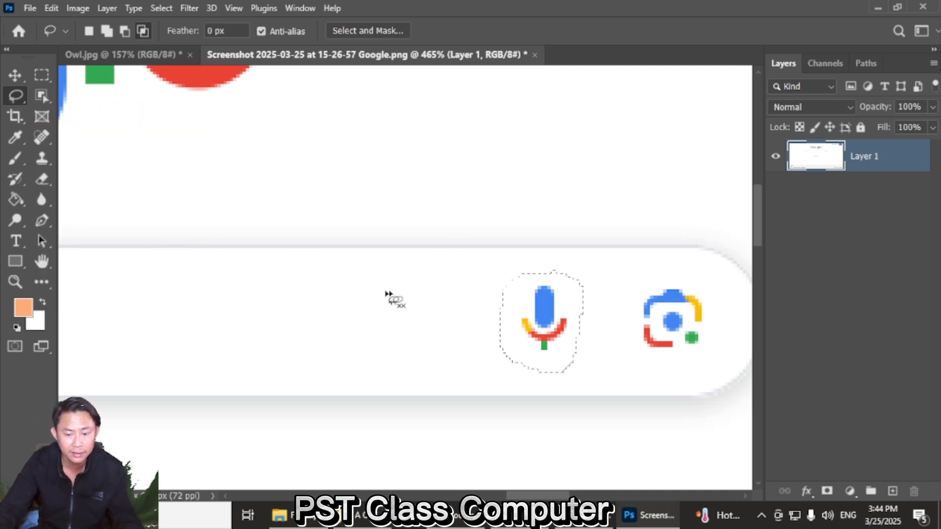
scroll(557, 325, "down", 5)
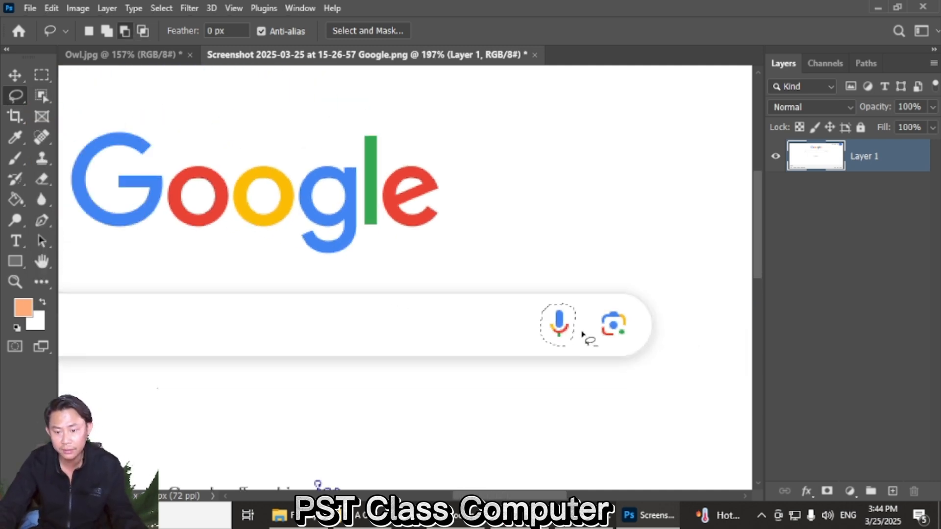
left_click(14, 75)
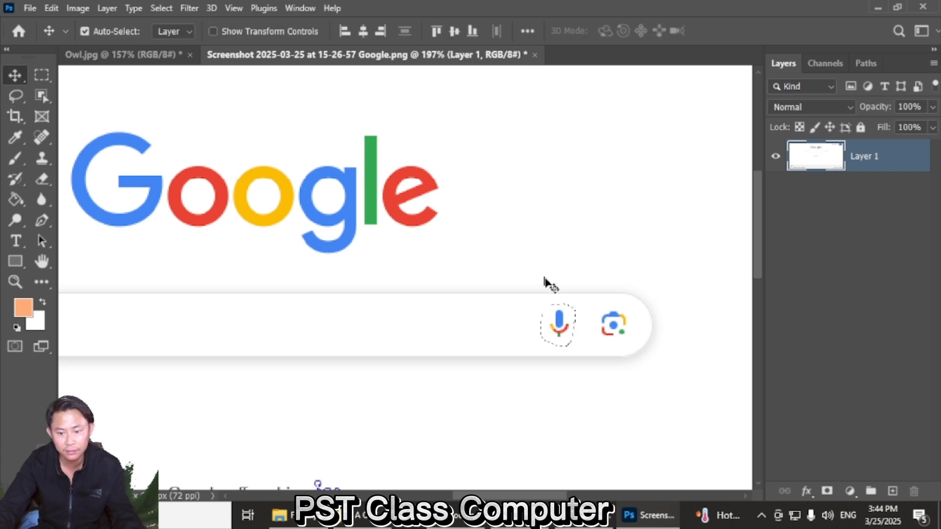